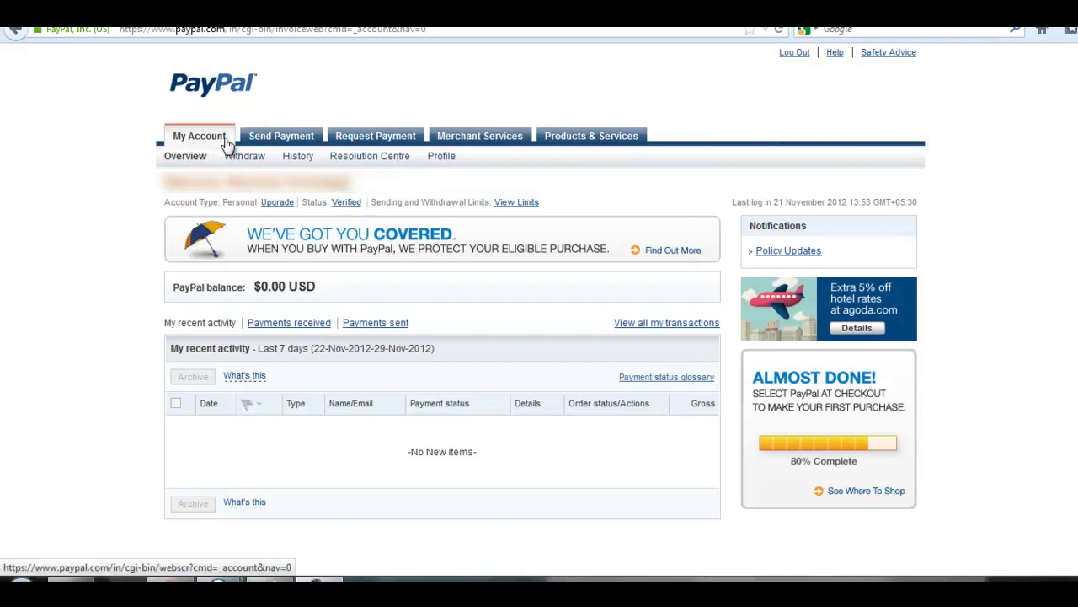
Open the form for creating a new invoice, and collapse and re-expand its contact information section
left_click(381, 143)
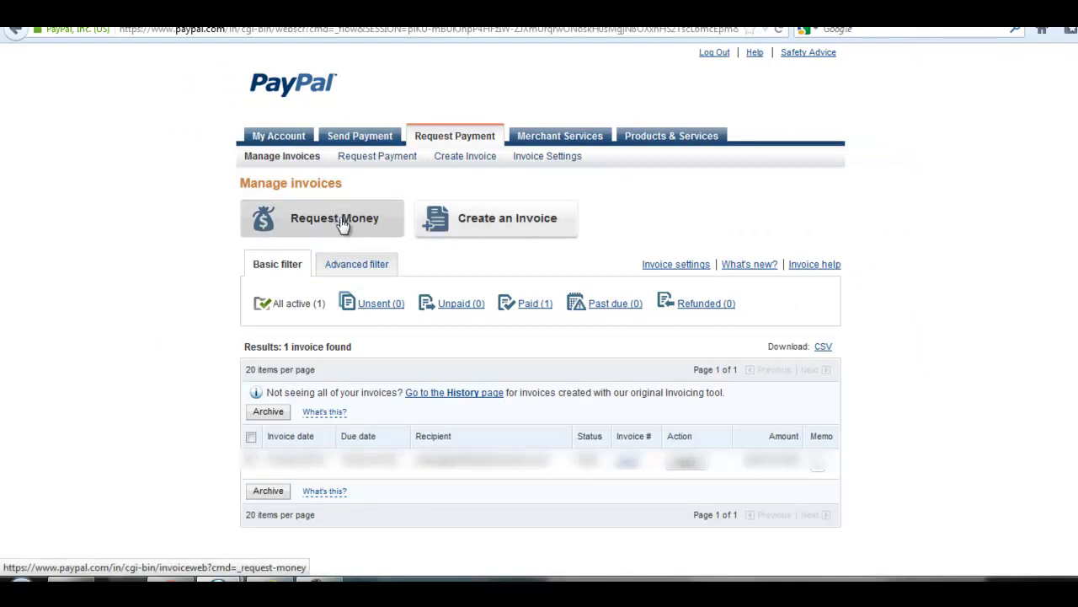
left_click(514, 226)
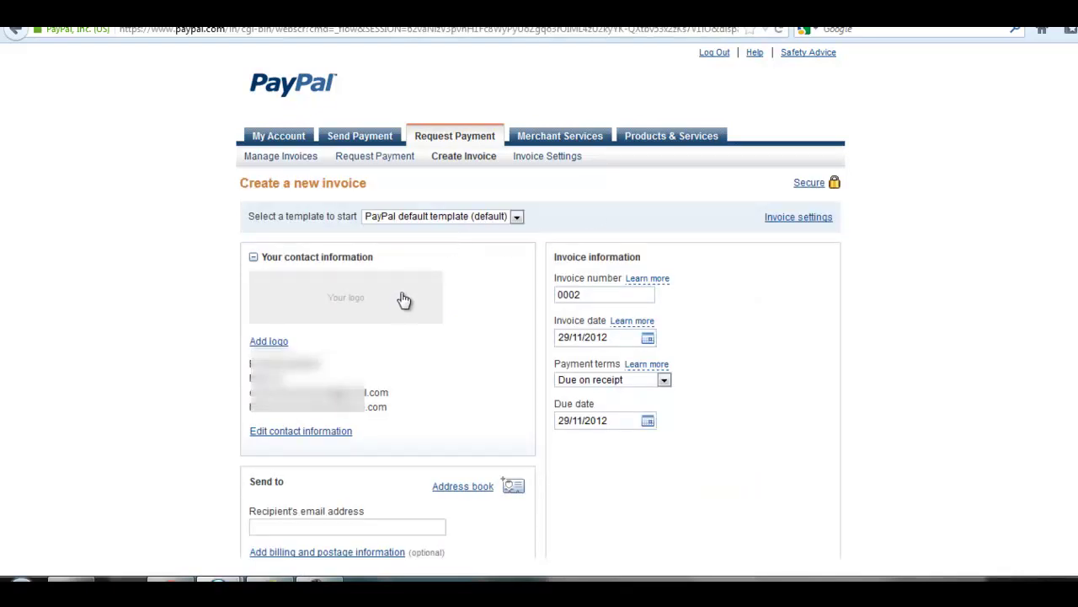
scroll(385, 211, "down", 3)
scroll(385, 233, "up", 3)
left_click(253, 257)
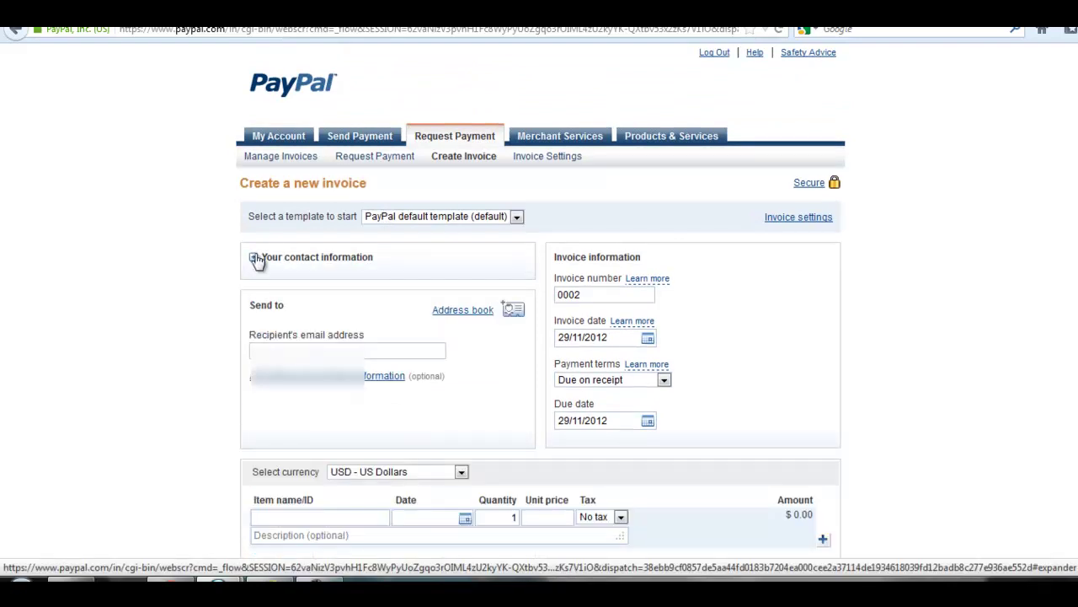
left_click(253, 258)
Examine the invoice logo's file requirements and the local files available for upload, without adding a logo
left_click(367, 301)
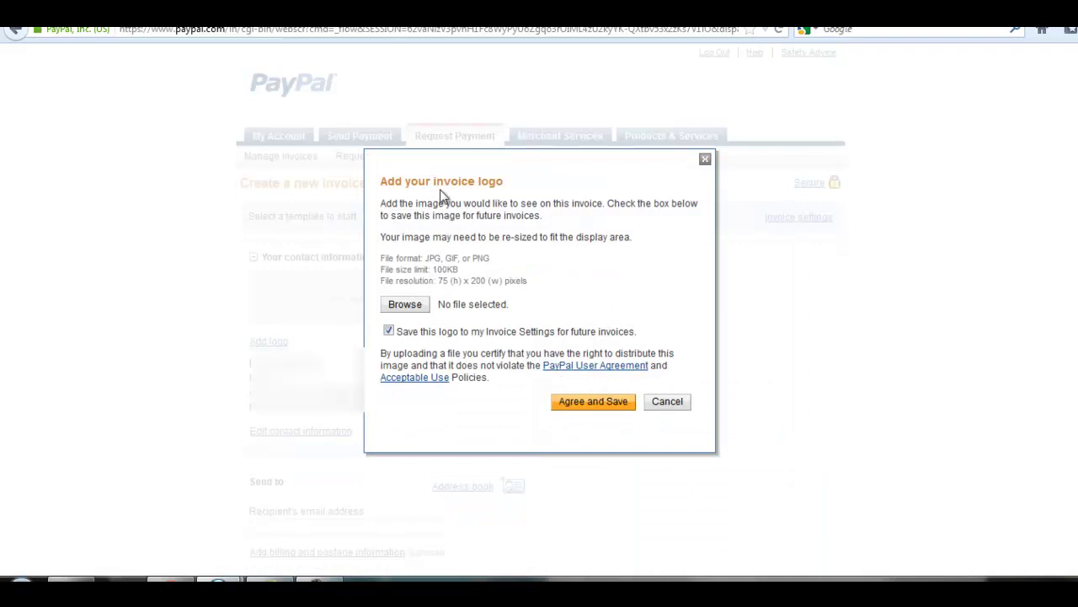
left_click(411, 291)
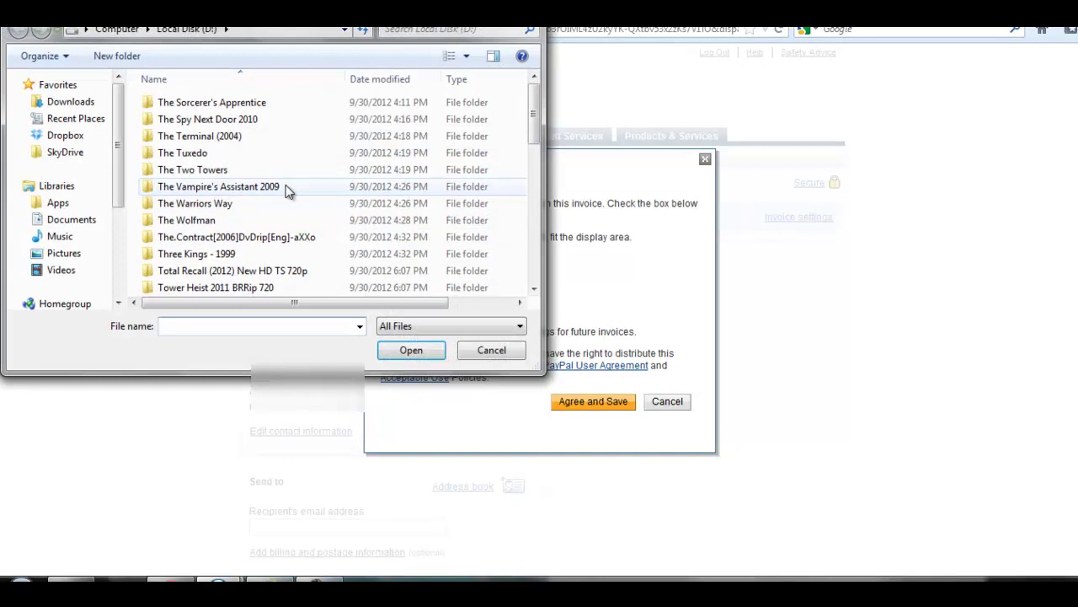
scroll(444, 171, "down", 8)
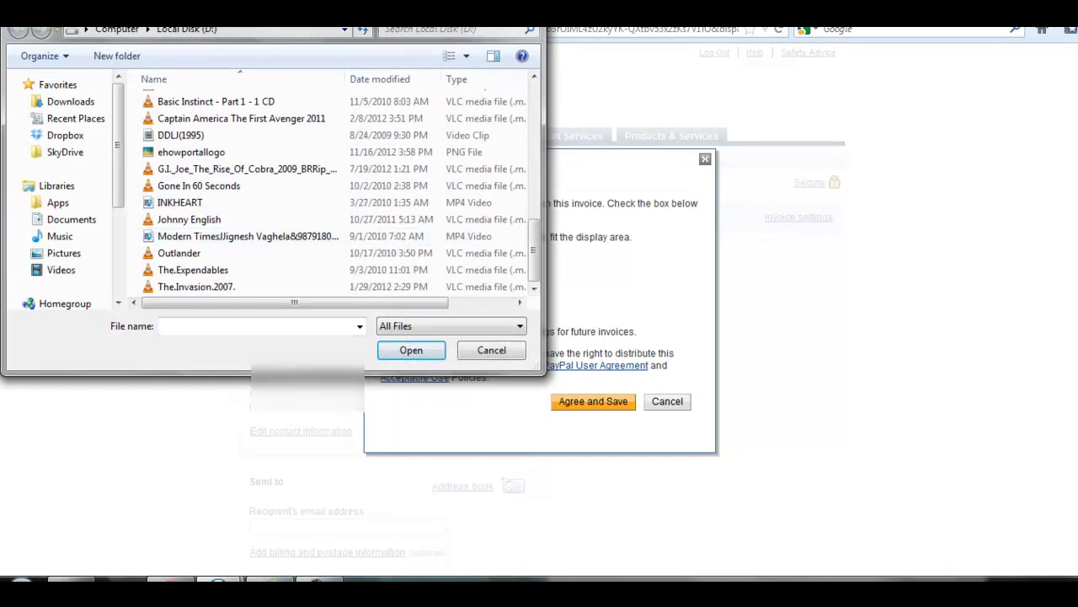
left_click(492, 350)
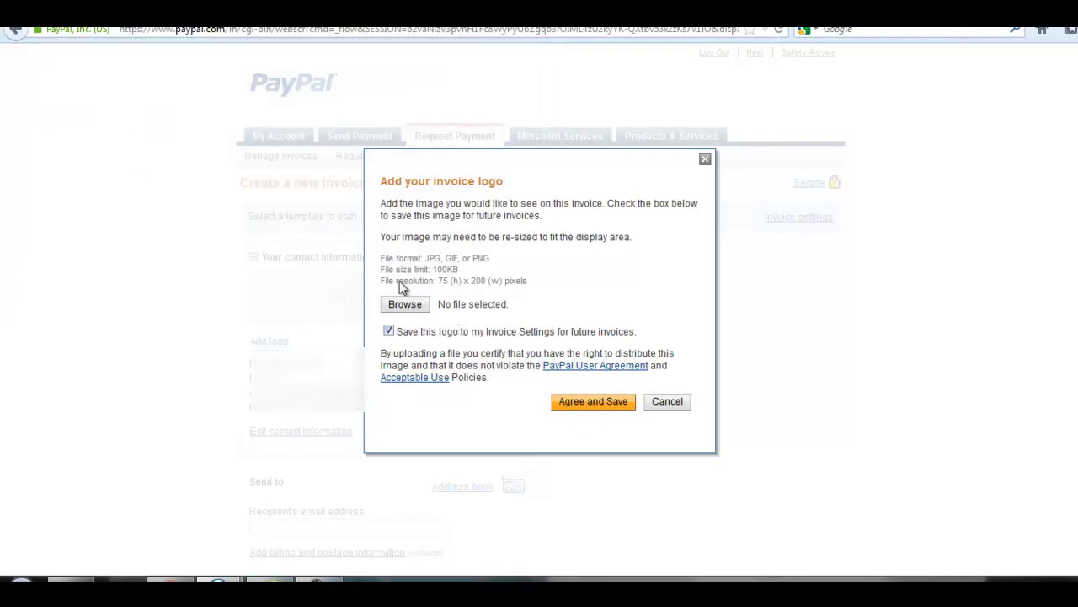
left_click_drag(438, 283, 524, 287)
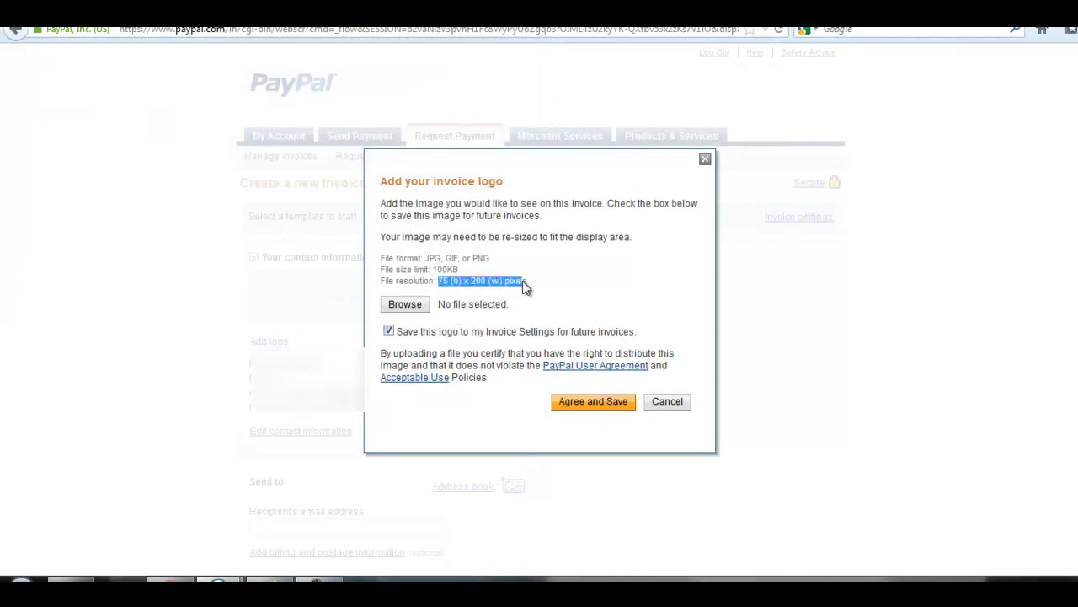
left_click(578, 294)
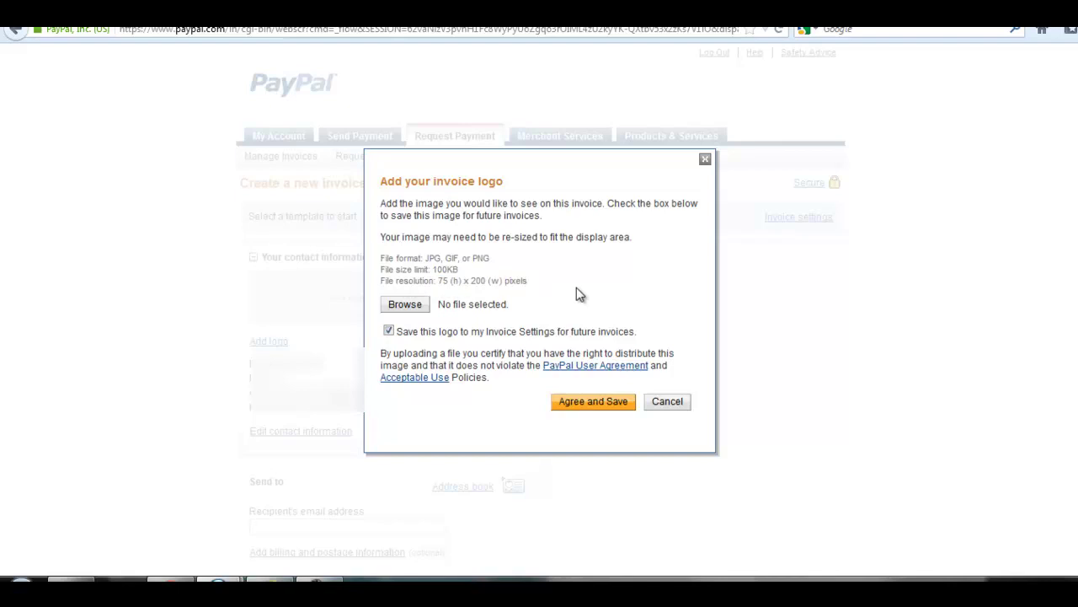
left_click(705, 160)
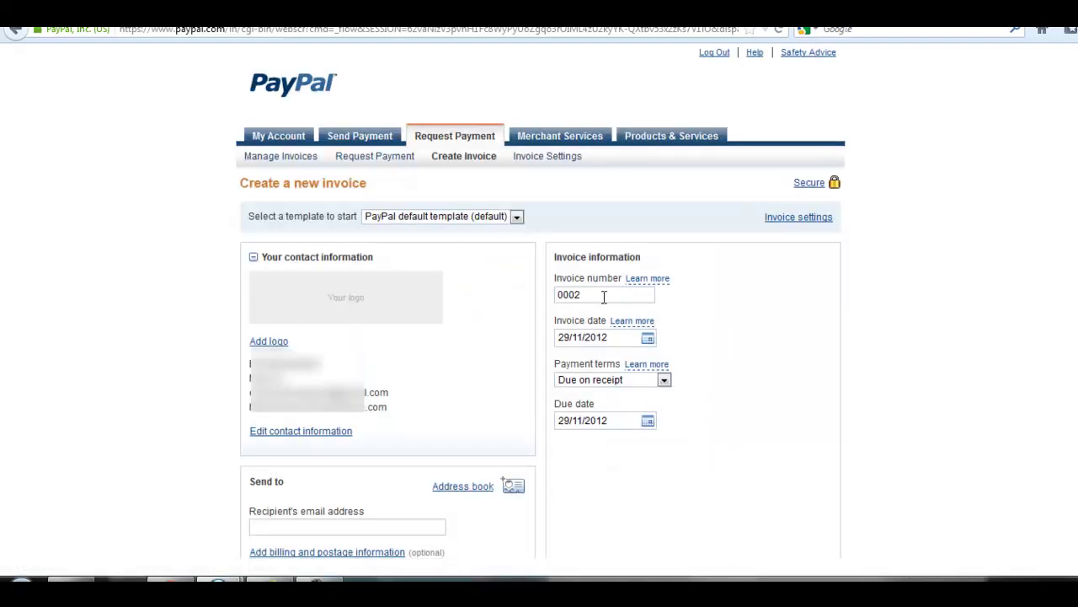
Review the new invoice's number, dates, payment terms and recipient e-mail fields
scroll(600, 285, "down", 1)
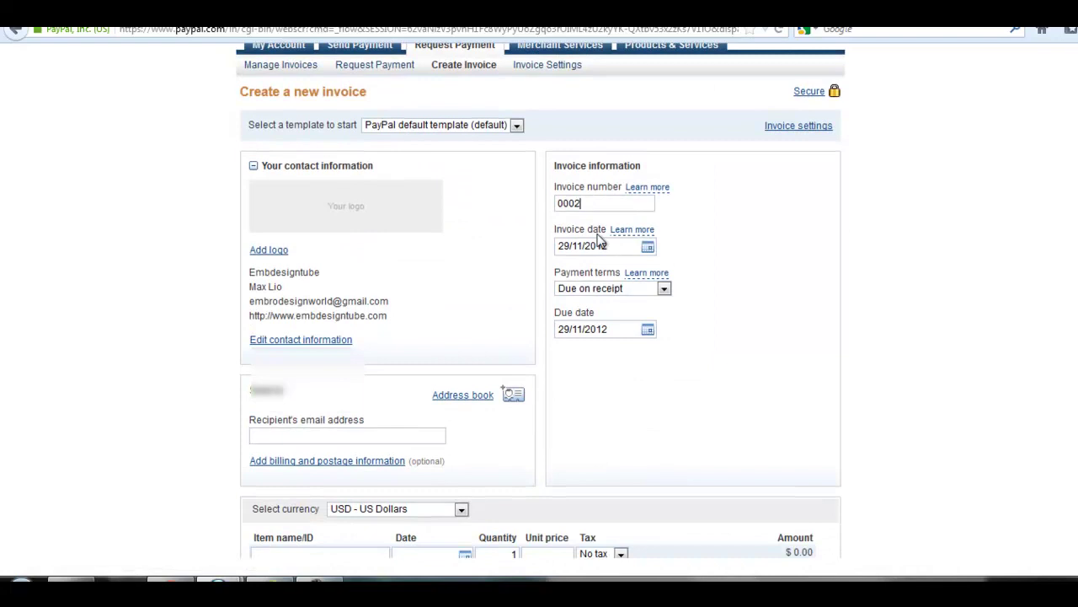
mouse_move(633, 282)
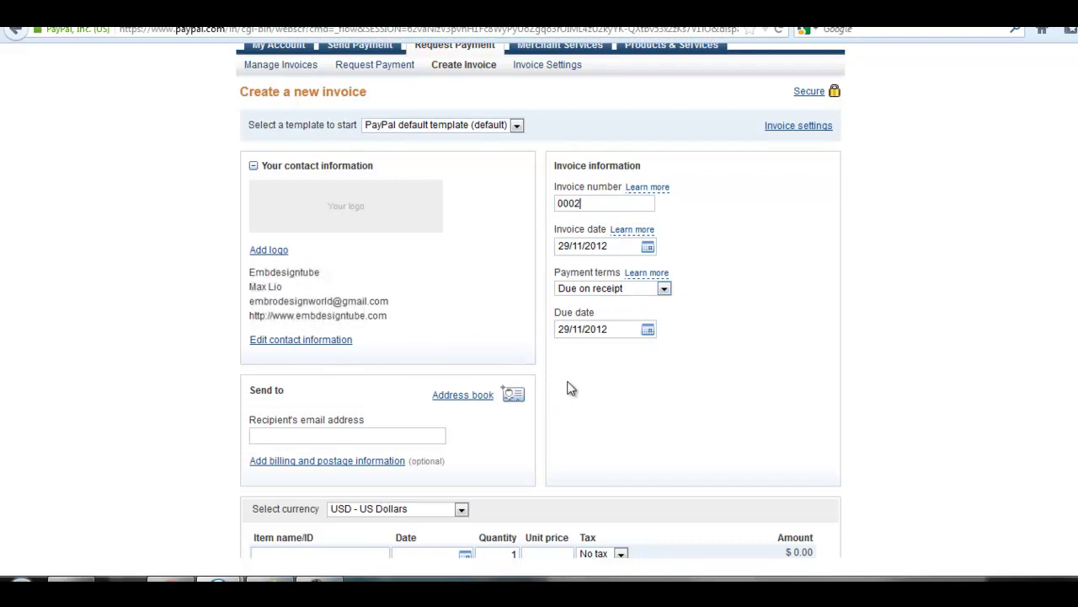
scroll(568, 388, "down", 2)
left_click(272, 254)
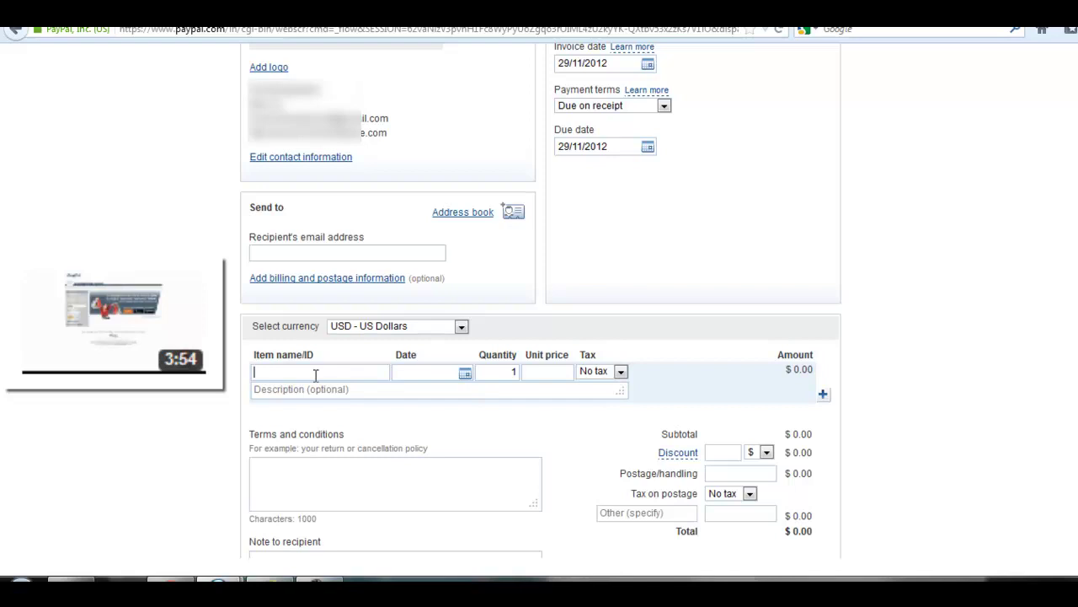
Enlarge the first item's description box and go through the item's price and the invoice's extra charge fields
left_click(352, 390)
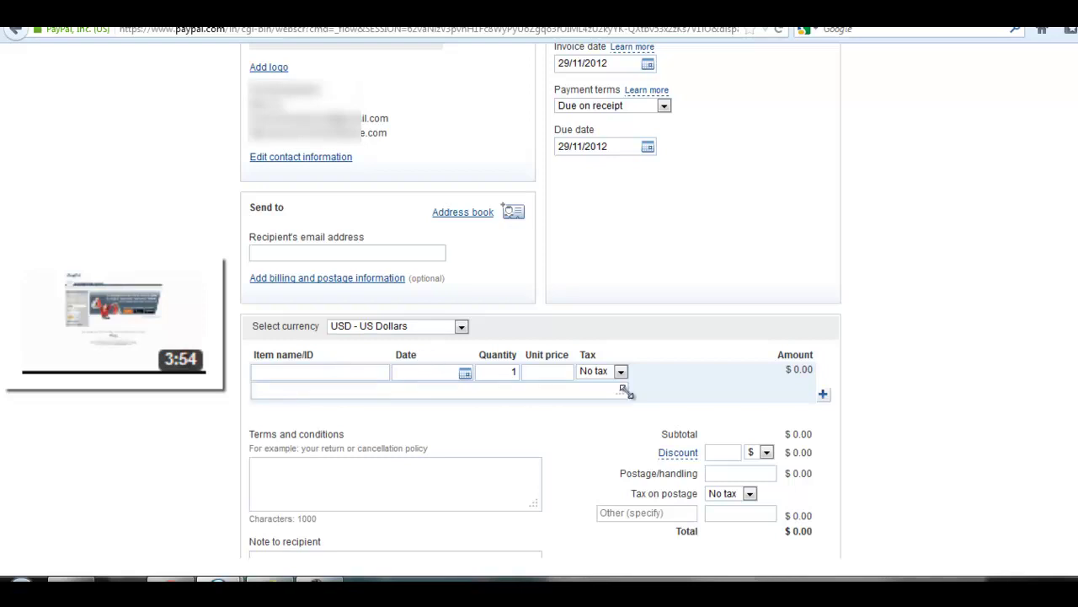
left_click_drag(623, 389, 691, 400)
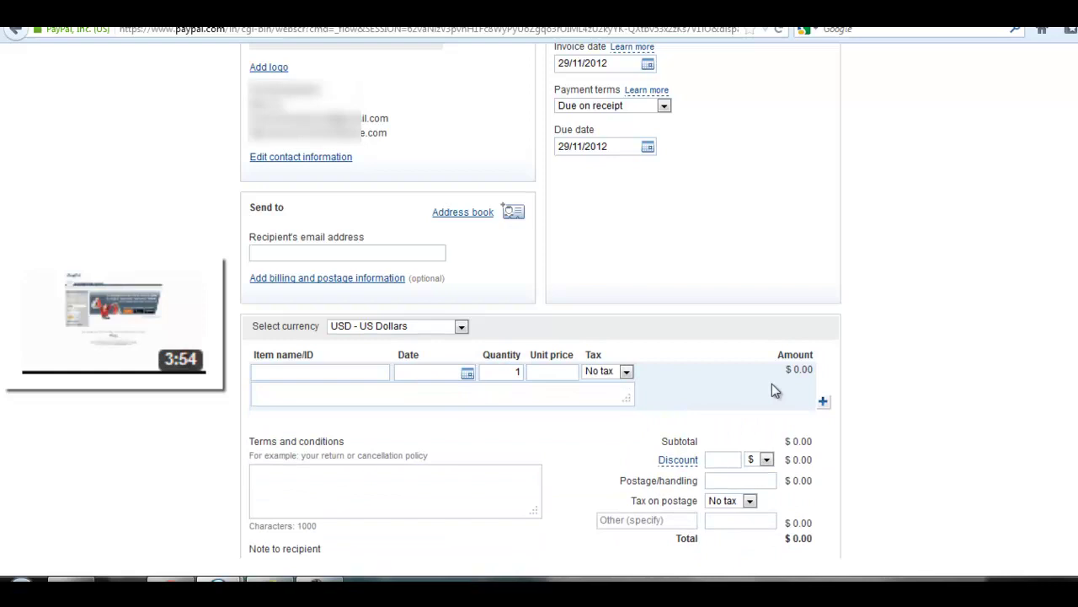
left_click(580, 373)
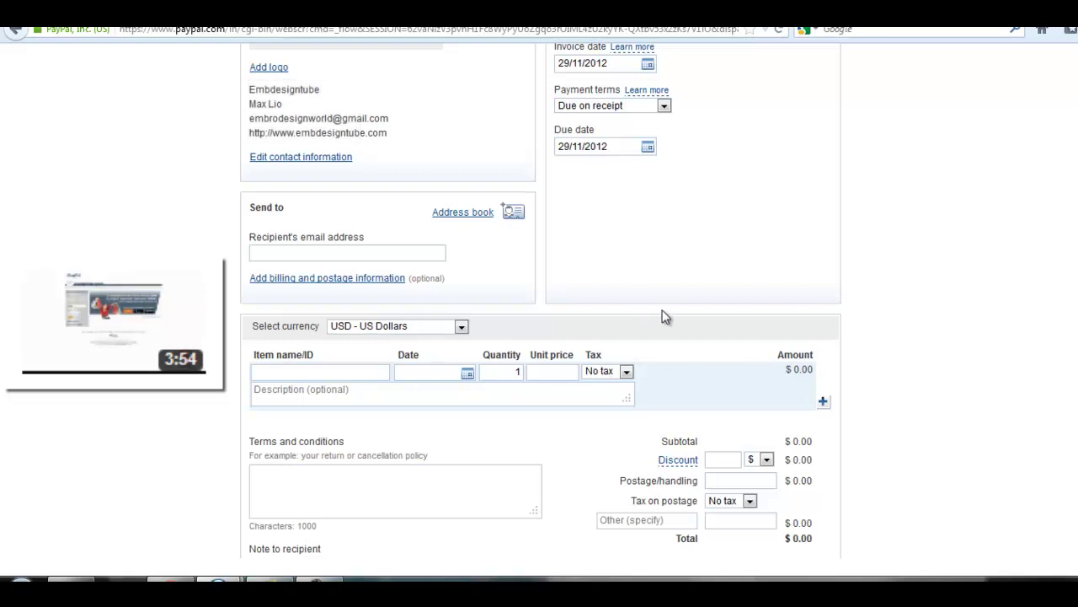
scroll(663, 310, "down", 3)
left_click(742, 338)
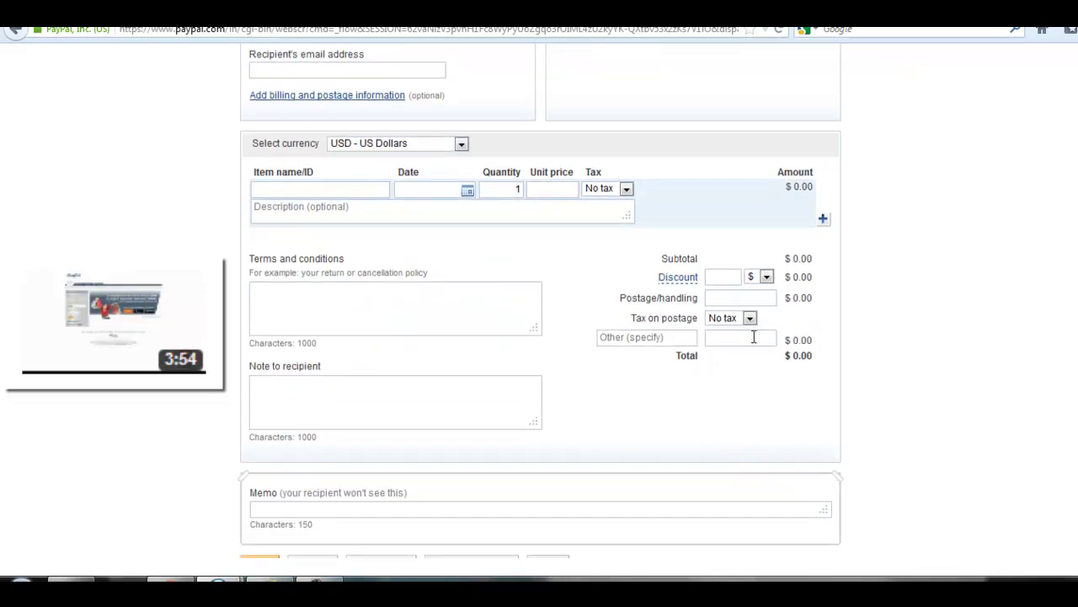
left_click(738, 277)
type("2")
key("BackSpace")
type("2")
key("BackSpace")
Set the first item's unit price to 20 and check the invoice total
left_click(572, 188)
type("20")
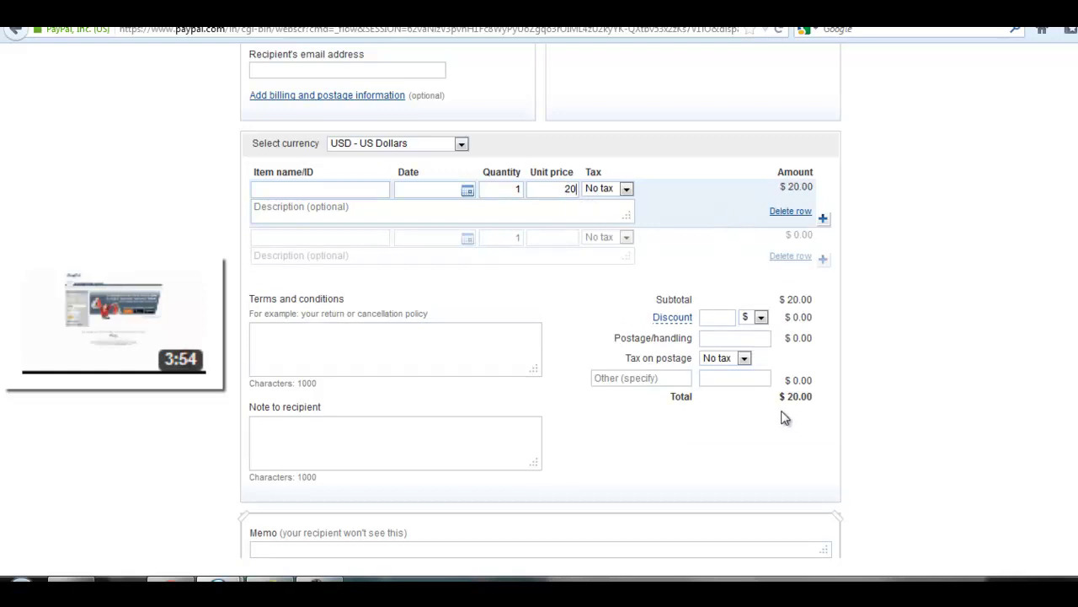
left_click_drag(785, 401, 849, 406)
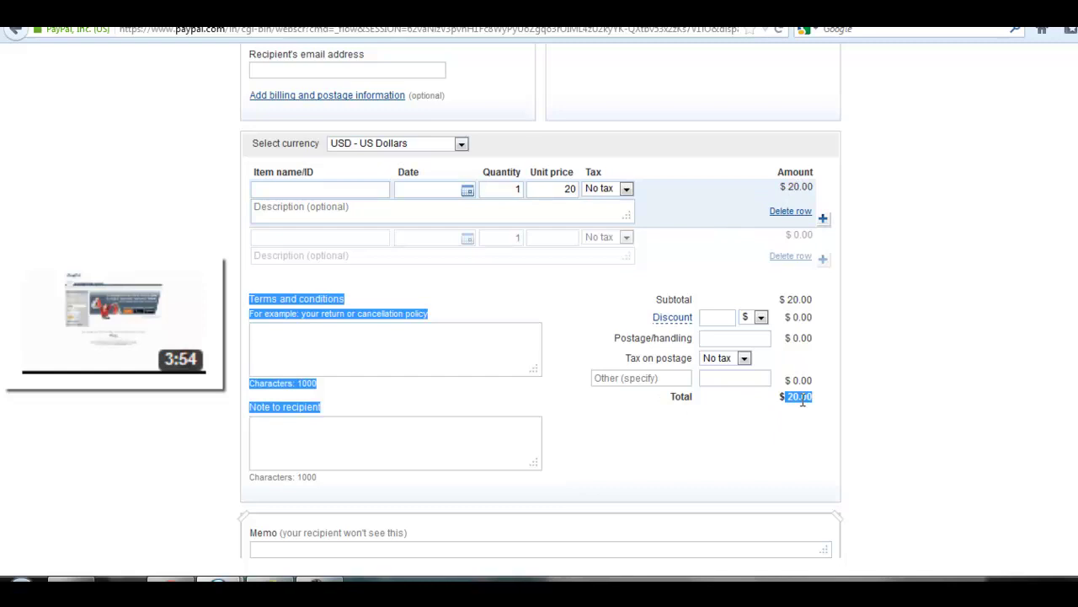
left_click(796, 402)
Try a discount of 2 on the invoice, check its effect on the total, and remove it
left_click(731, 318)
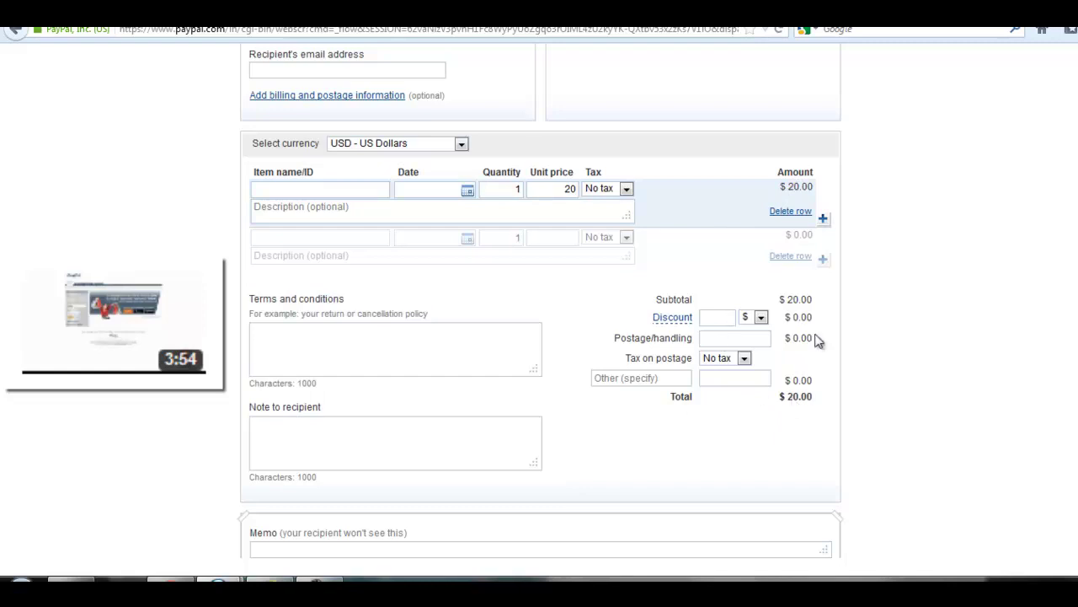
type("2")
left_click_drag(795, 315, 807, 317)
left_click_drag(786, 397, 815, 399)
left_click(730, 320)
Go through the terms and recipient note fields, and enter "wordpress" as the invoice memo
left_click(388, 345)
mouse_move(535, 373)
left_mouse_down()
mouse_move(535, 430)
mouse_move(532, 373)
left_mouse_up()
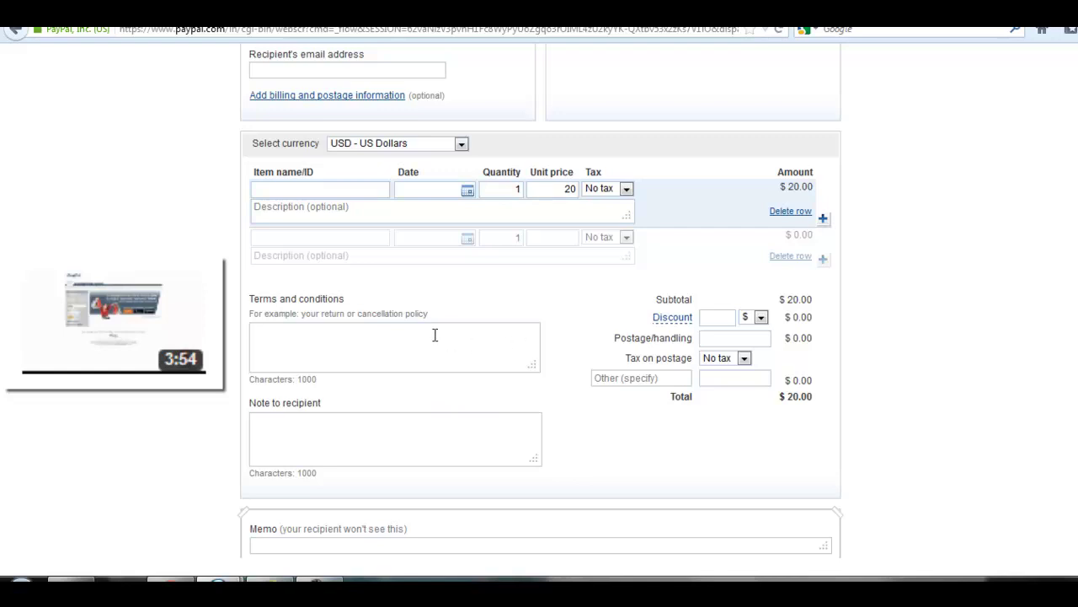
left_click(346, 435)
scroll(505, 430, "down", 2)
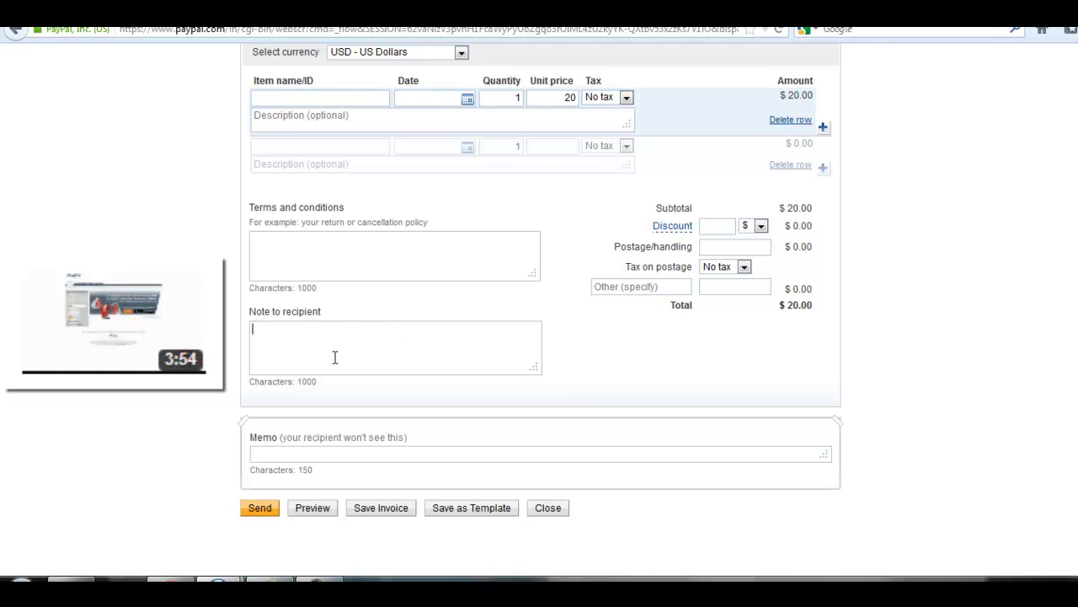
scroll(716, 396, "down", 3)
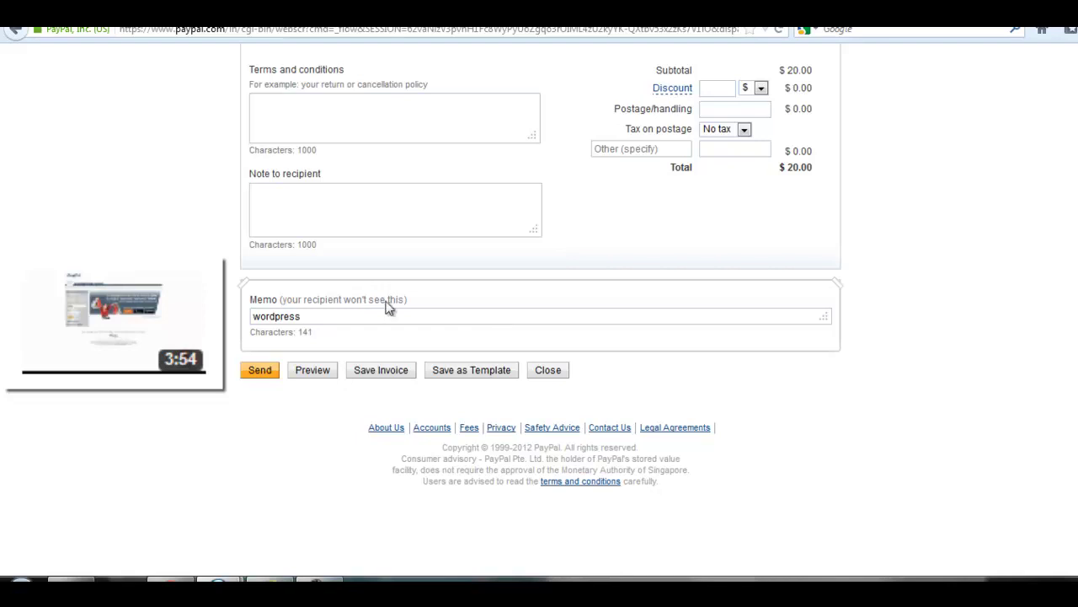
Review the filled-in invoice from its header details to the sending and saving options
scroll(606, 236, "up", 10)
scroll(605, 242, "up", 3)
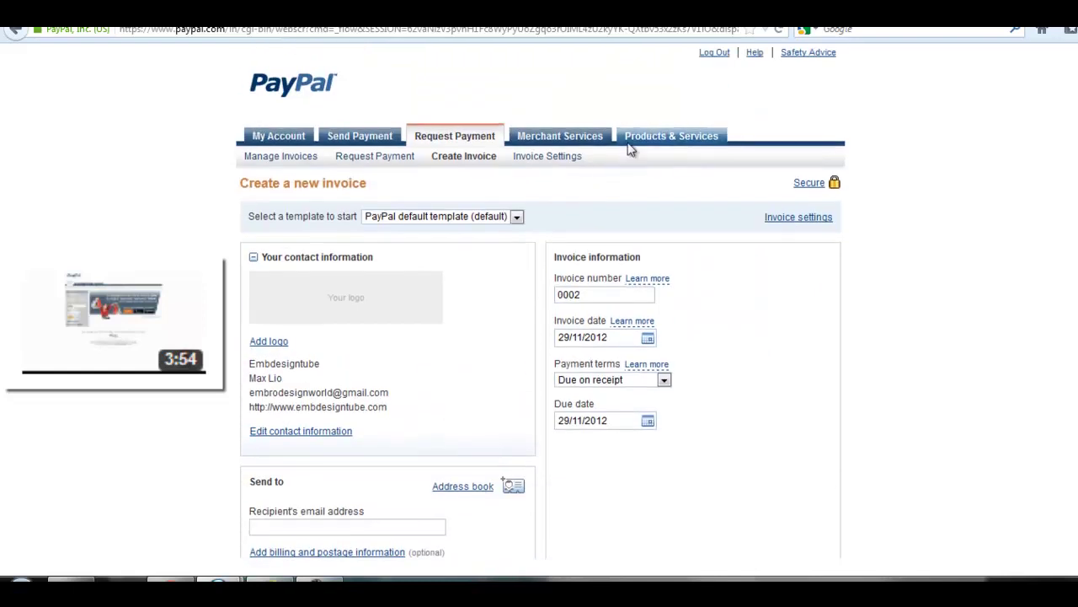
scroll(631, 149, "down", 15)
scroll(549, 233, "up", 2)
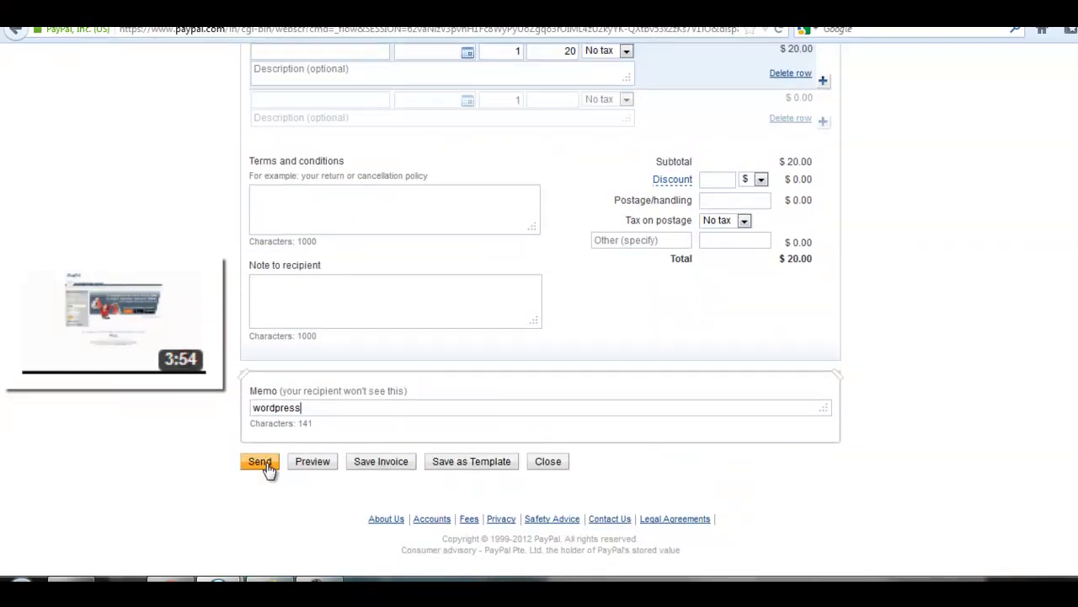
Leave the unsent invoice and view the list of existing invoices
scroll(445, 295, "up", 10)
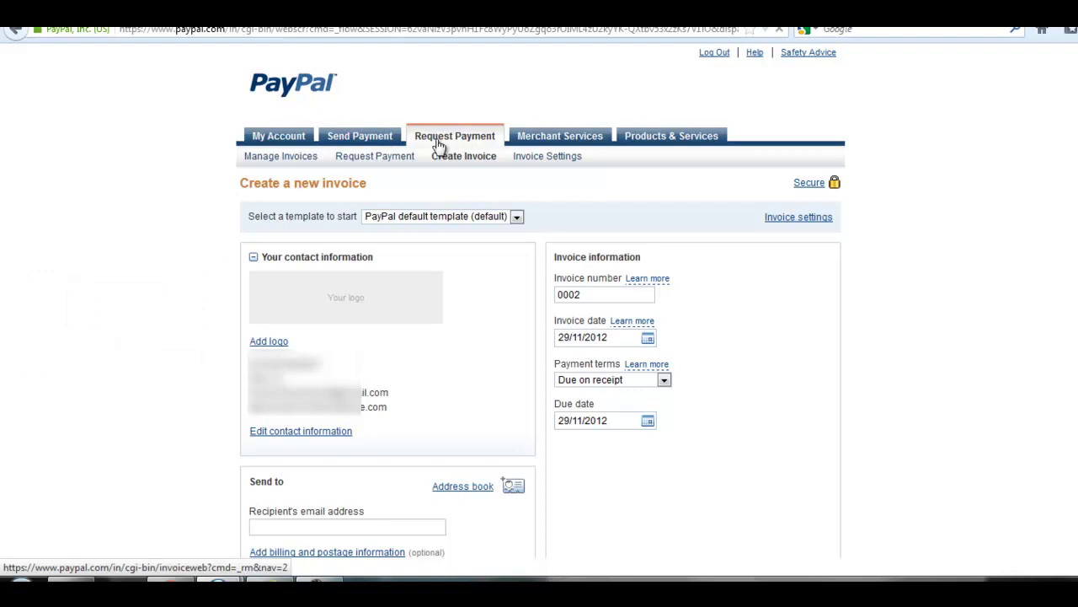
left_click(460, 135)
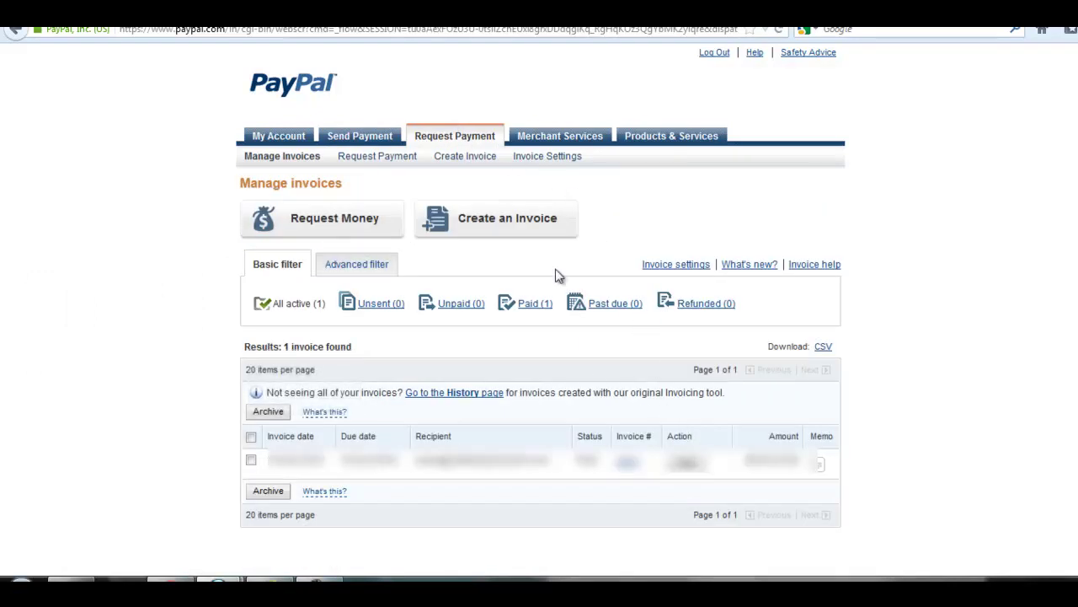
scroll(686, 376, "down", 1)
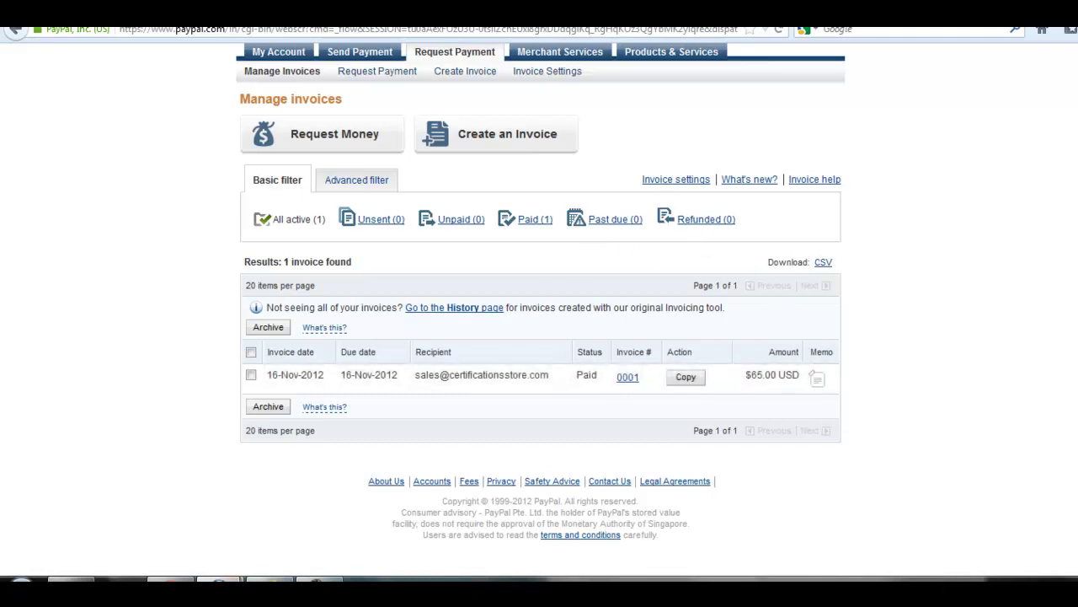
mouse_move(218, 583)
left_click(318, 582)
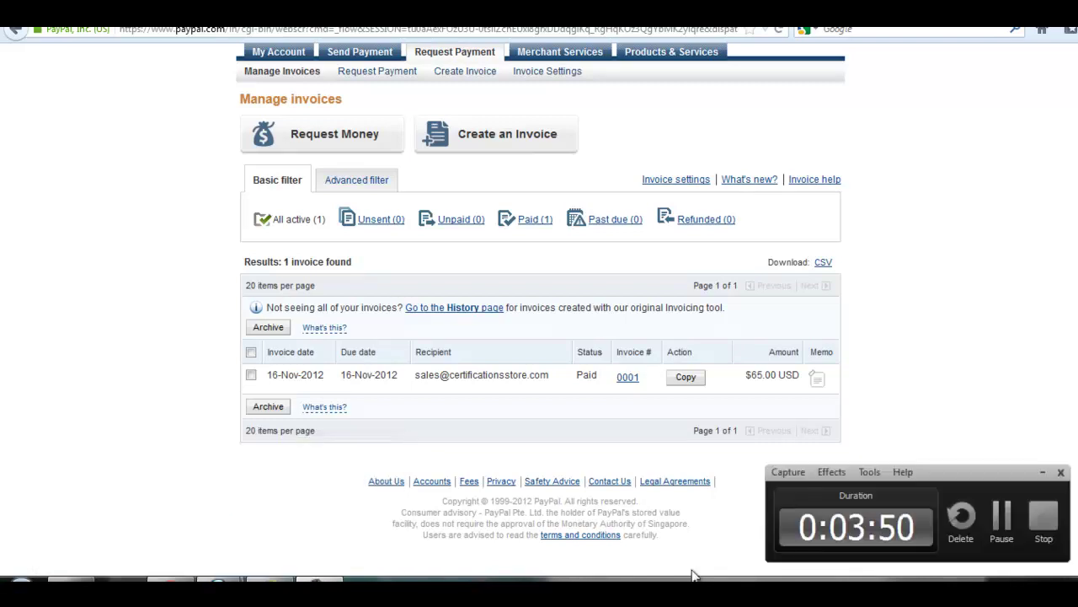